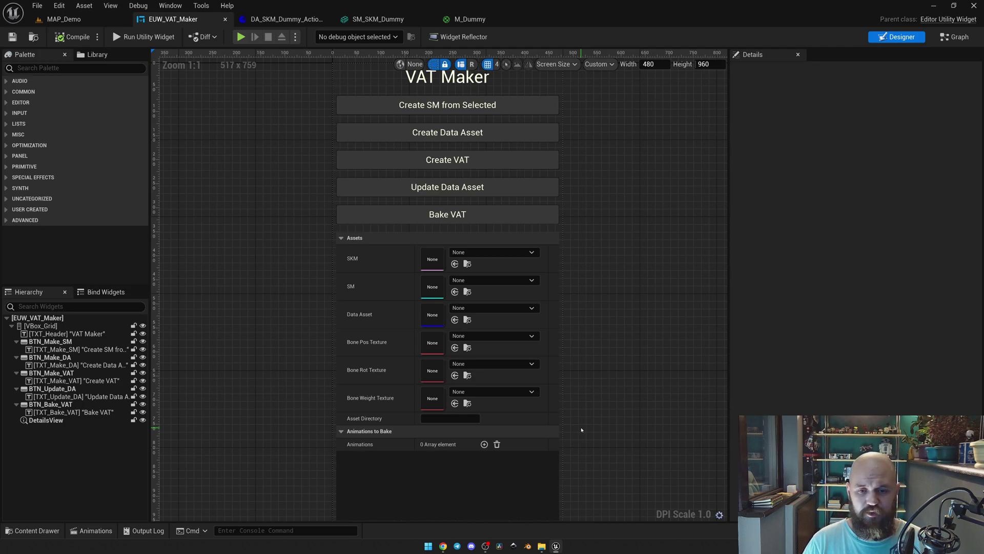
- Switch to Chrome to view the Vertex Animation Texture video page, and return to Unreal Editor
{"action": "key", "text": "alt+Tab"}
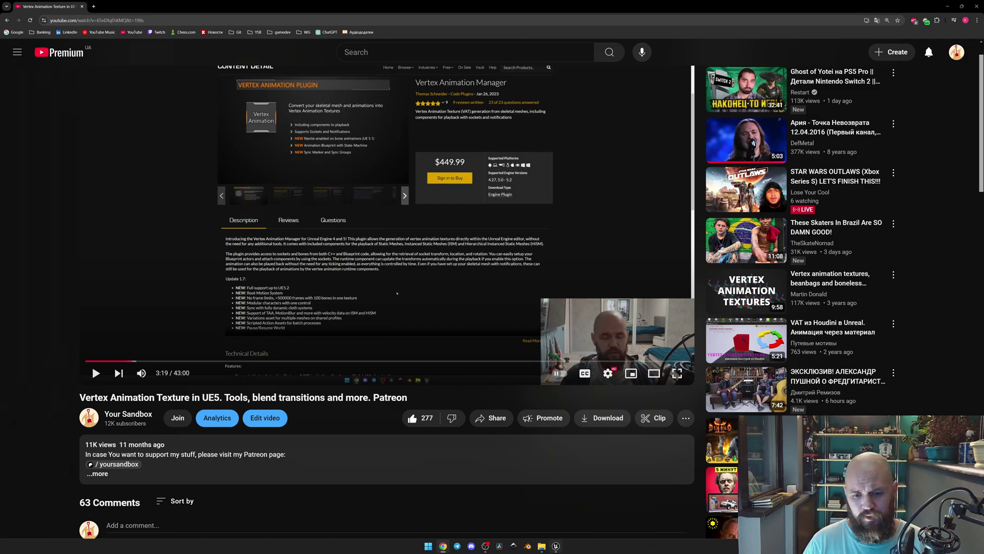
{"action": "key", "text": "alt+Tab"}
- Enable Nanite support on the SM_SKM_Dummy static mesh, apply the changes and display its UV layout overlay
{"action": "left_click", "coordinate": [378, 19]}
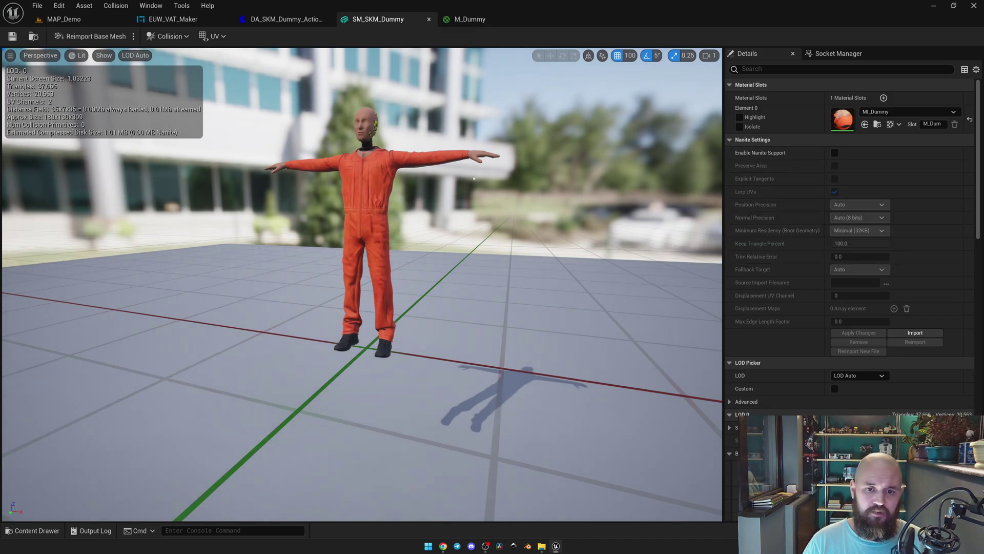
{"action": "mouse_move", "coordinate": [750, 192]}
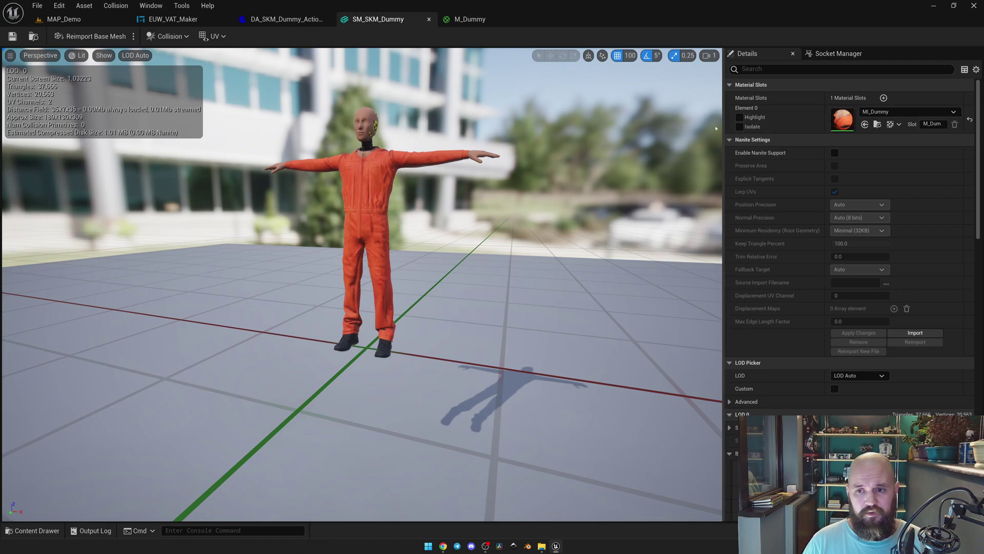
{"action": "left_click", "coordinate": [835, 153]}
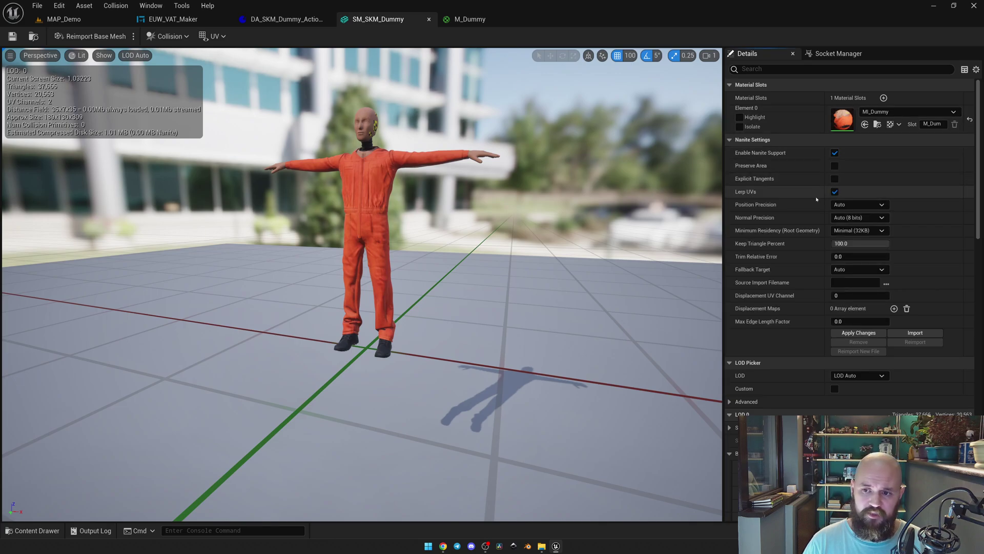
{"action": "left_click", "coordinate": [850, 332]}
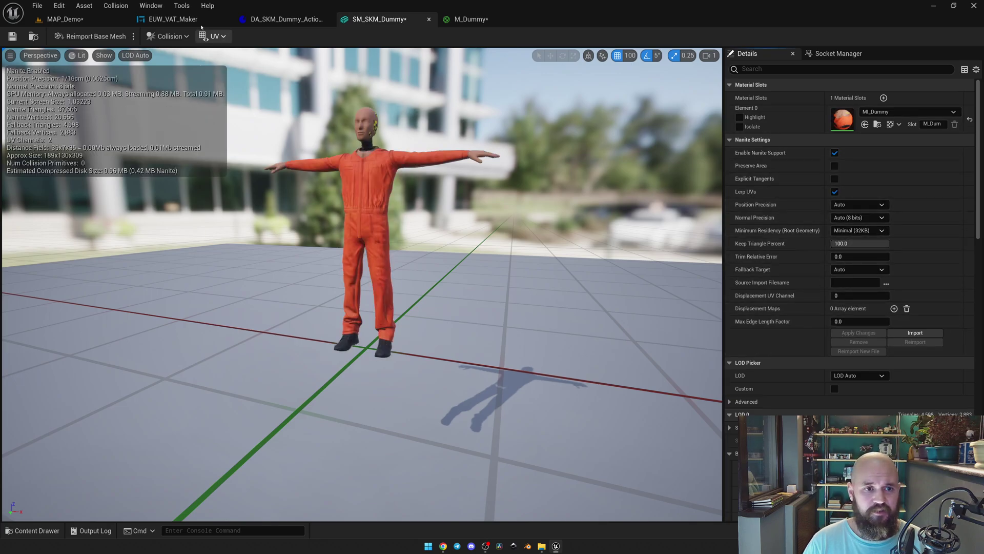
{"action": "left_click", "coordinate": [213, 36]}
{"action": "left_click", "coordinate": [222, 79]}
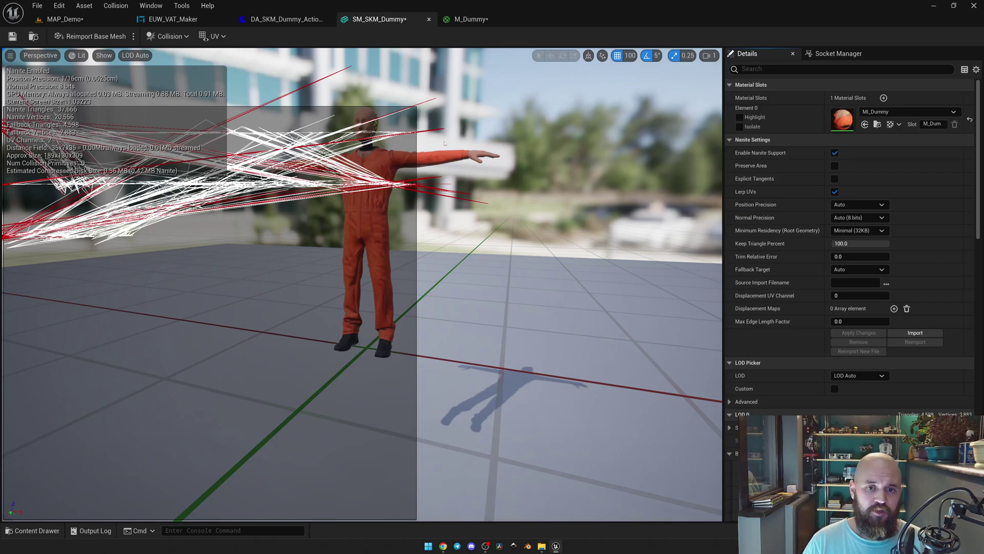
- Inspect the animated character crowd in the MAP_Demo level for mesh distortion at near and far distances
{"action": "left_click", "coordinate": [66, 19]}
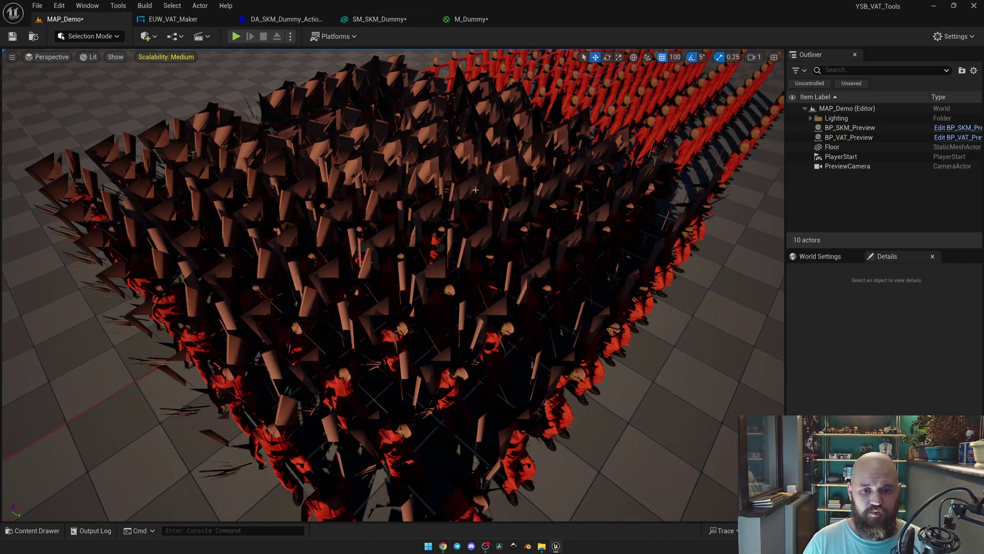
{"action": "scroll", "coordinate": [393, 285], "scroll_direction": "down", "scroll_amount": 5}
{"action": "scroll", "coordinate": [393, 285], "scroll_direction": "up", "scroll_amount": 8}
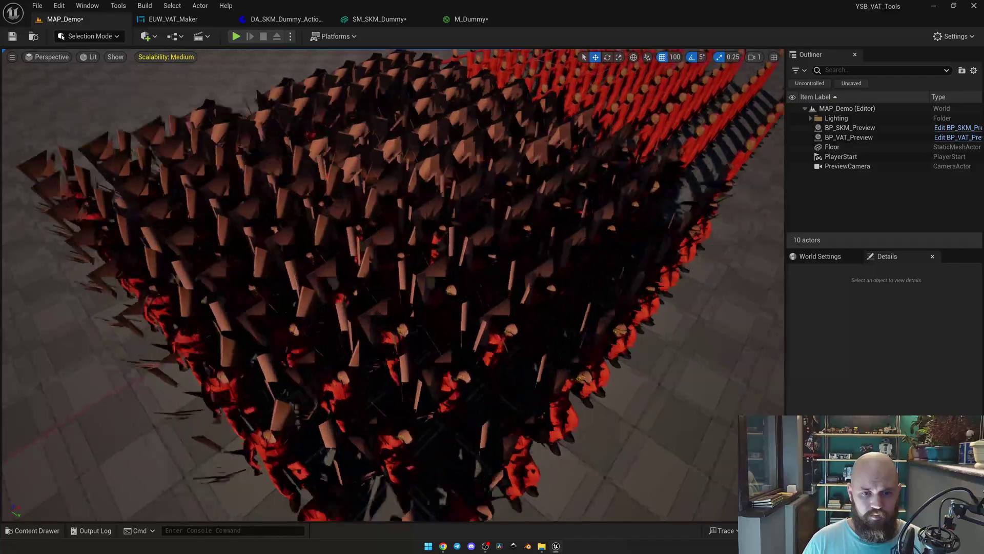
{"action": "scroll", "coordinate": [393, 285], "scroll_direction": "down", "scroll_amount": 6}
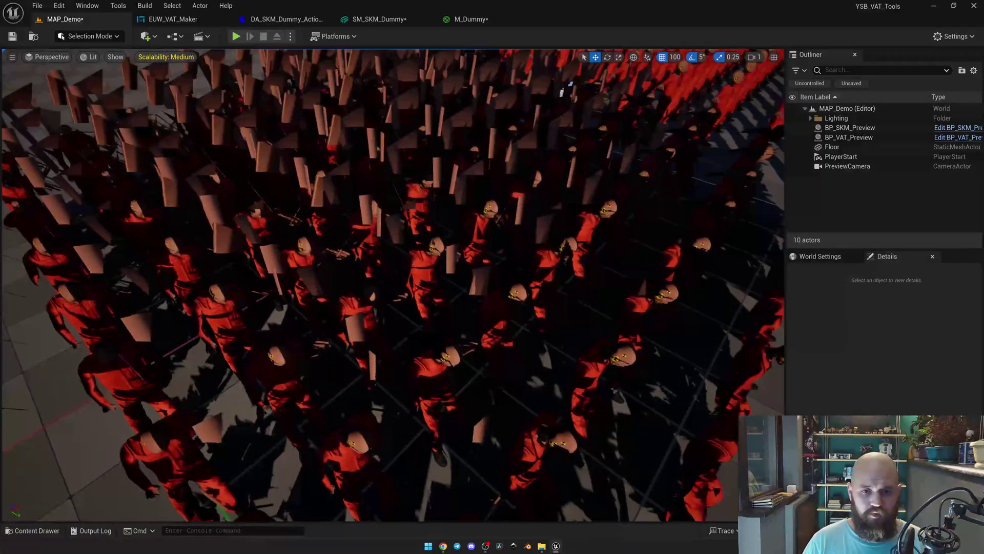
{"action": "scroll", "coordinate": [392, 285], "scroll_direction": "up", "scroll_amount": 6}
{"action": "scroll", "coordinate": [392, 285], "scroll_direction": "up", "scroll_amount": 2}
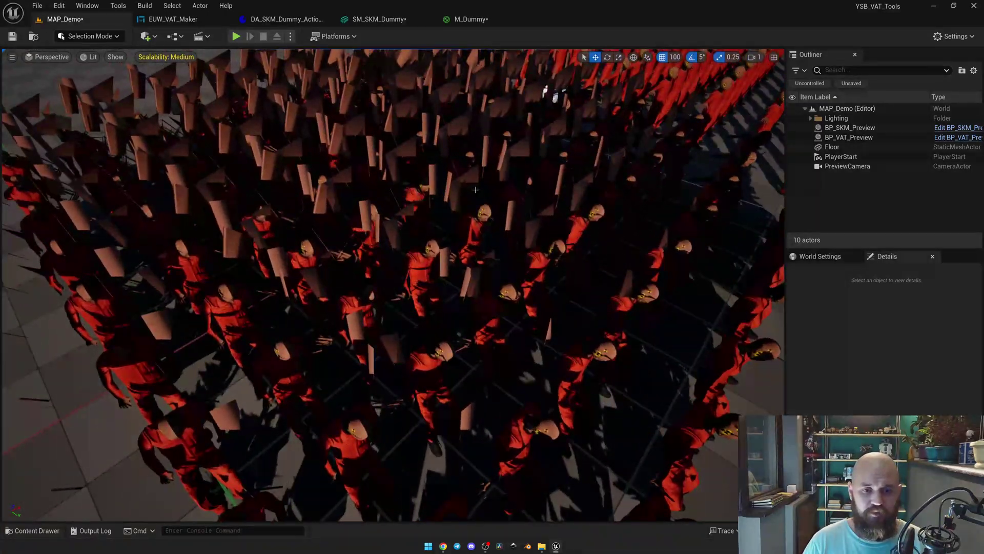
- Disable Lerp UVs in the Nanite settings of SM_SKM_Dummy and apply the changes
{"action": "left_click", "coordinate": [382, 19]}
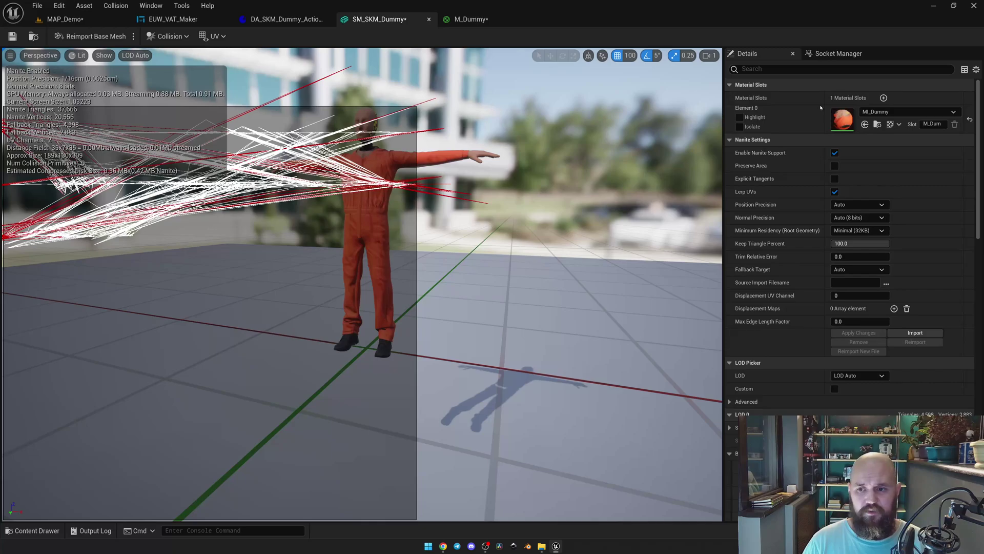
{"action": "left_click", "coordinate": [834, 191]}
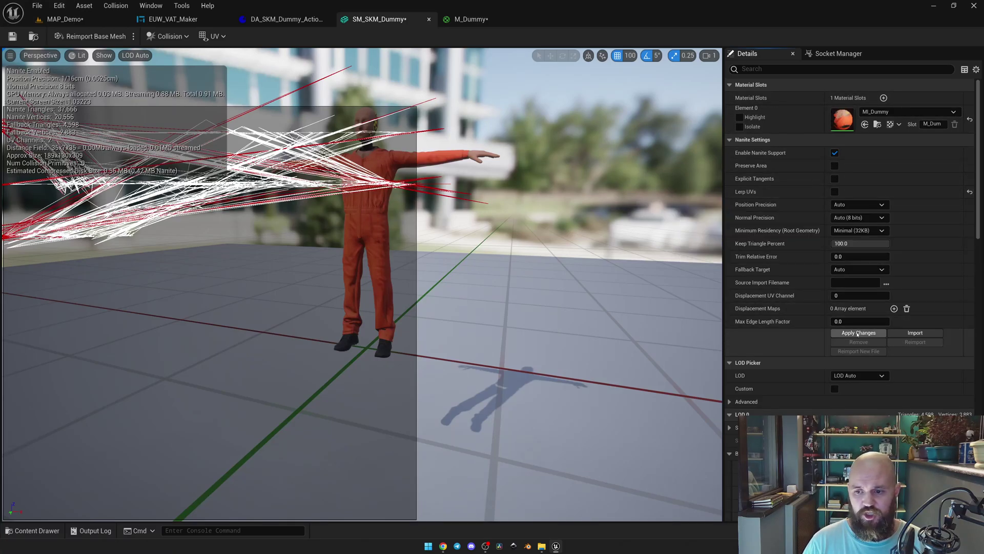
{"action": "left_click", "coordinate": [858, 333]}
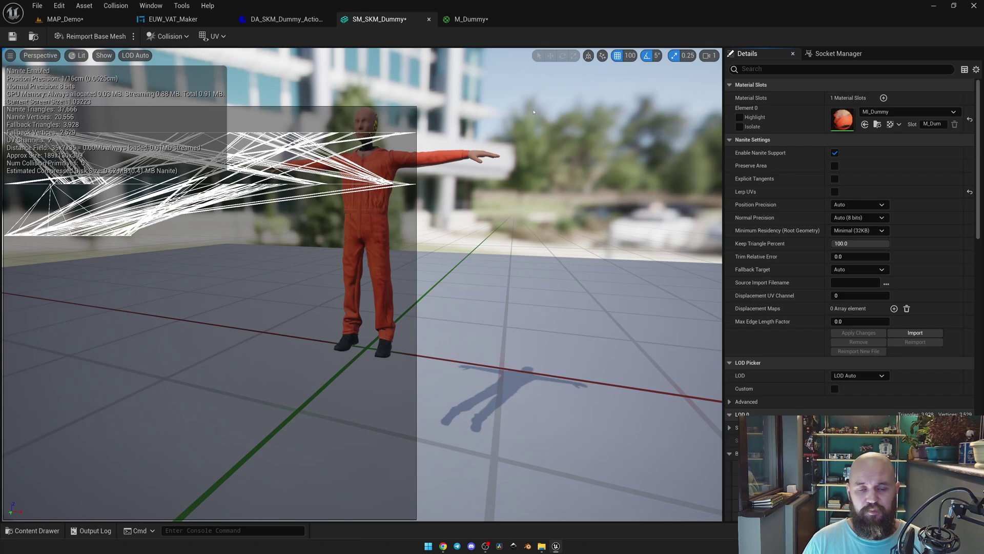
- Examine the crowd in MAP_Demo from several distances with UV interpolation disabled on the mesh
{"action": "left_click", "coordinate": [65, 19]}
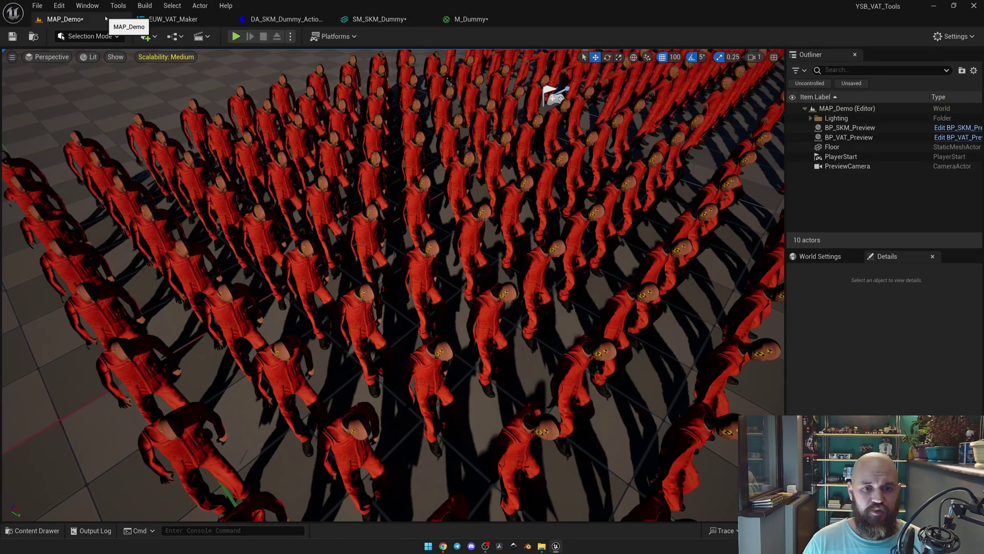
{"action": "scroll", "coordinate": [421, 126], "scroll_direction": "down", "scroll_amount": 15}
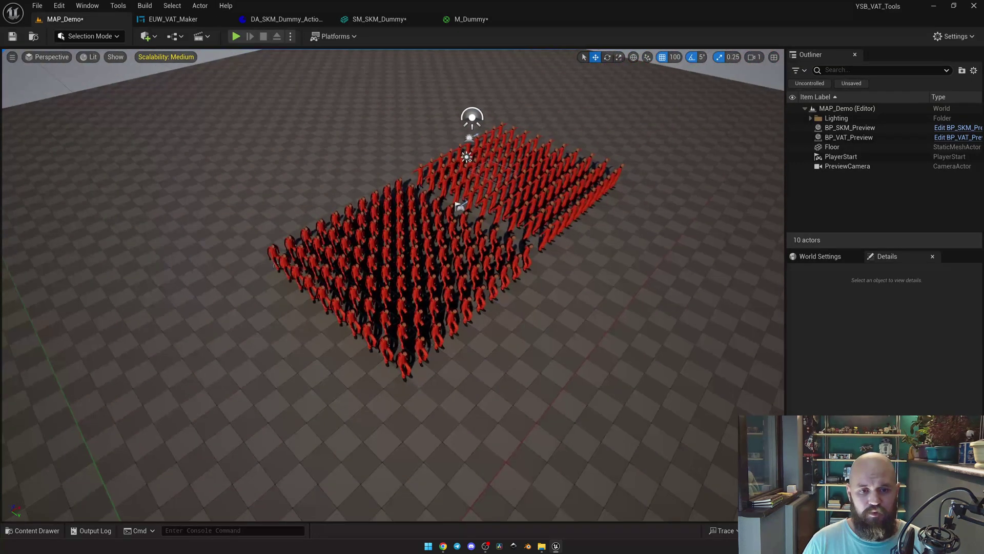
{"action": "scroll", "coordinate": [392, 284], "scroll_direction": "up", "scroll_amount": 10}
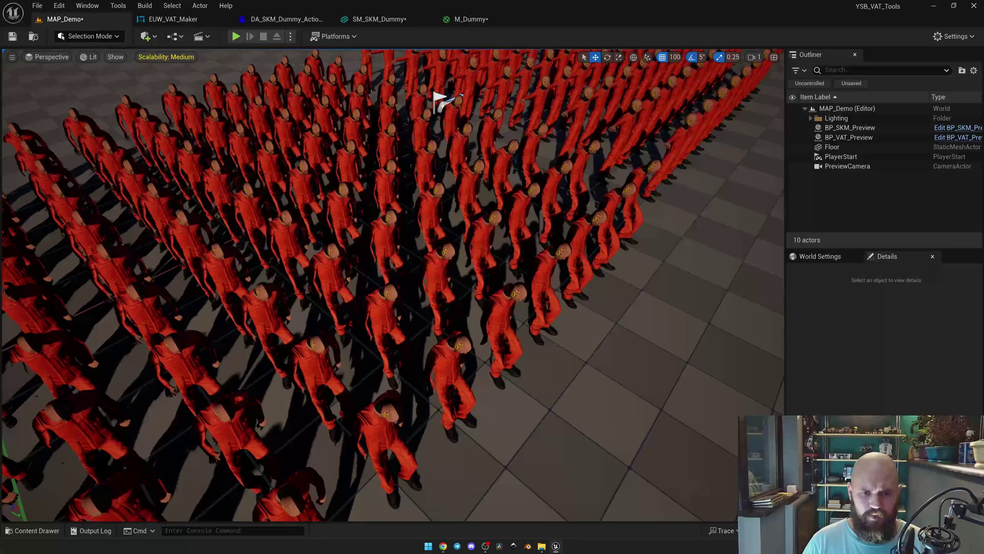
{"action": "scroll", "coordinate": [512, 99], "scroll_direction": "up", "scroll_amount": 5}
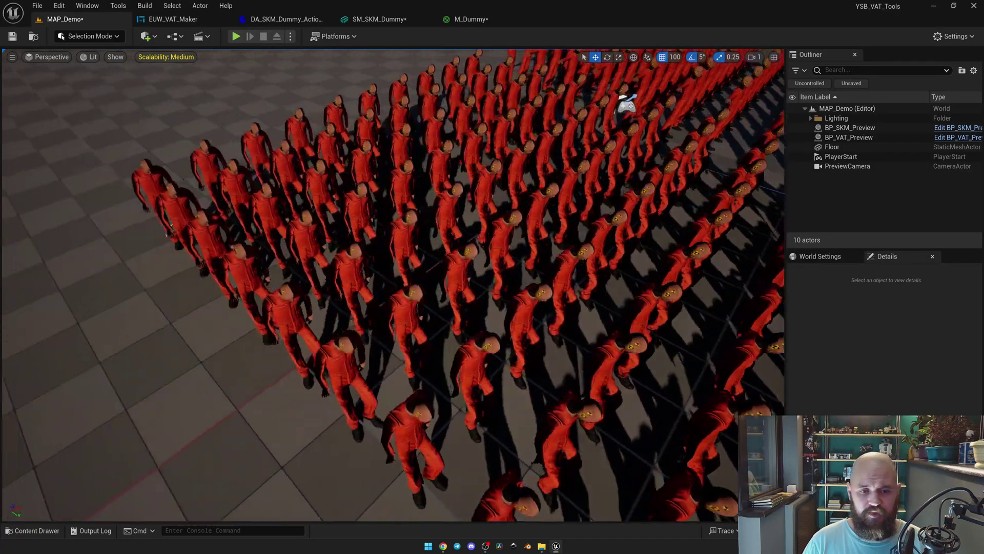
{"action": "scroll", "coordinate": [394, 285], "scroll_direction": "down", "scroll_amount": 5}
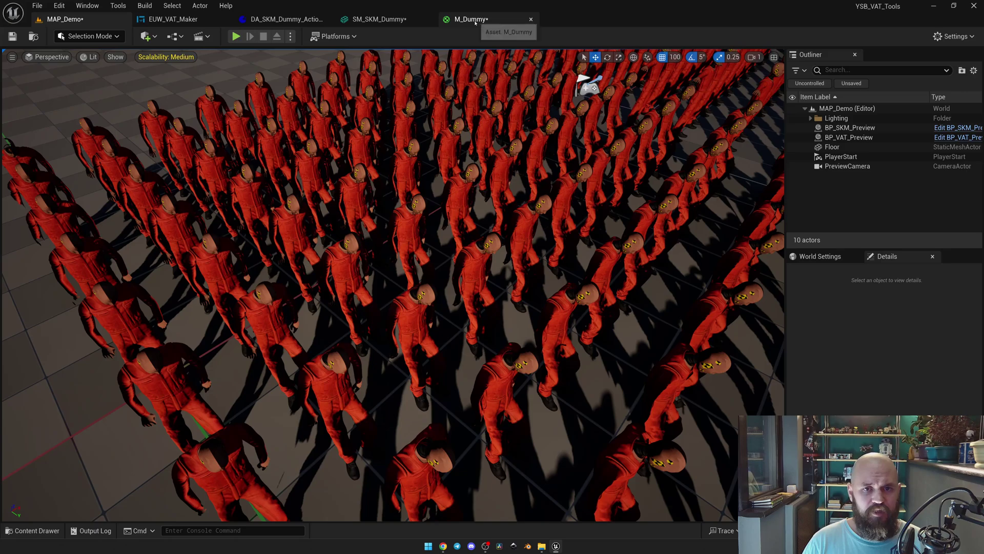
- In M_Dummy, connect the VAT Texture Sample's RGB directly to Normal and delete the Lerp, BlendAngleCorrectedNormals and UseLayers nodes beside it
{"action": "left_click", "coordinate": [475, 22]}
{"action": "right_click_drag", "start_coordinate": [374, 267], "coordinate": [629, 123]}
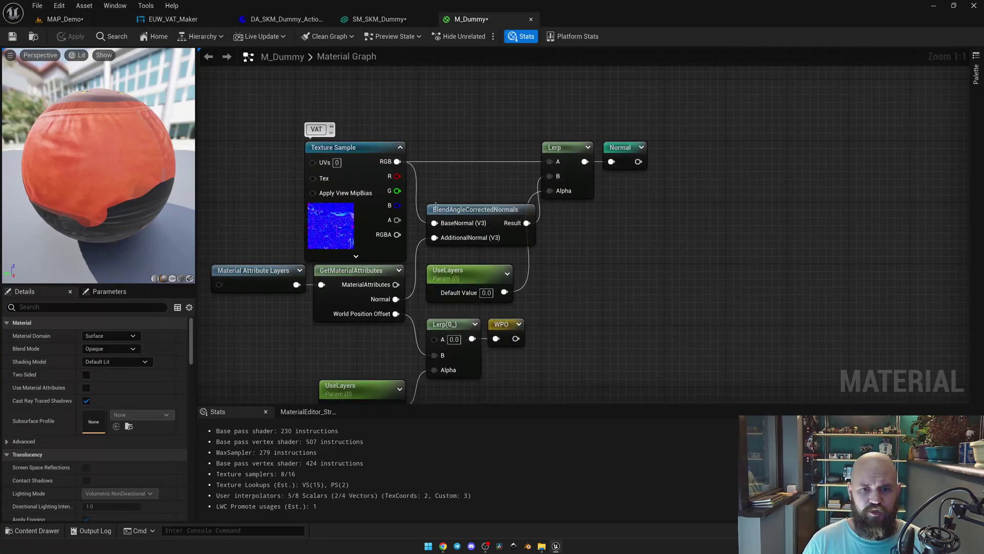
{"action": "left_click_drag", "start_coordinate": [398, 168], "coordinate": [612, 162]}
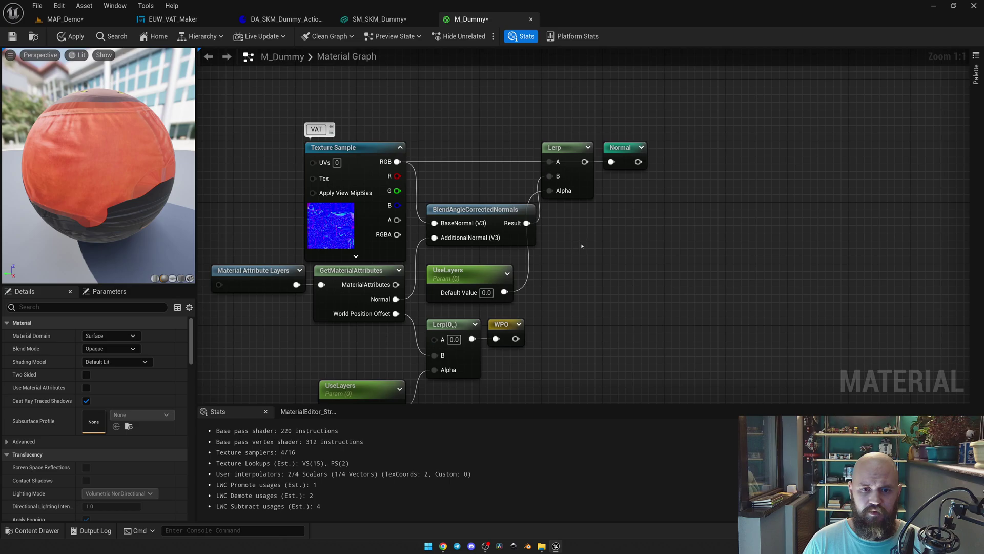
{"action": "left_click_drag", "start_coordinate": [577, 292], "coordinate": [512, 184]}
{"action": "key", "text": "Delete"}
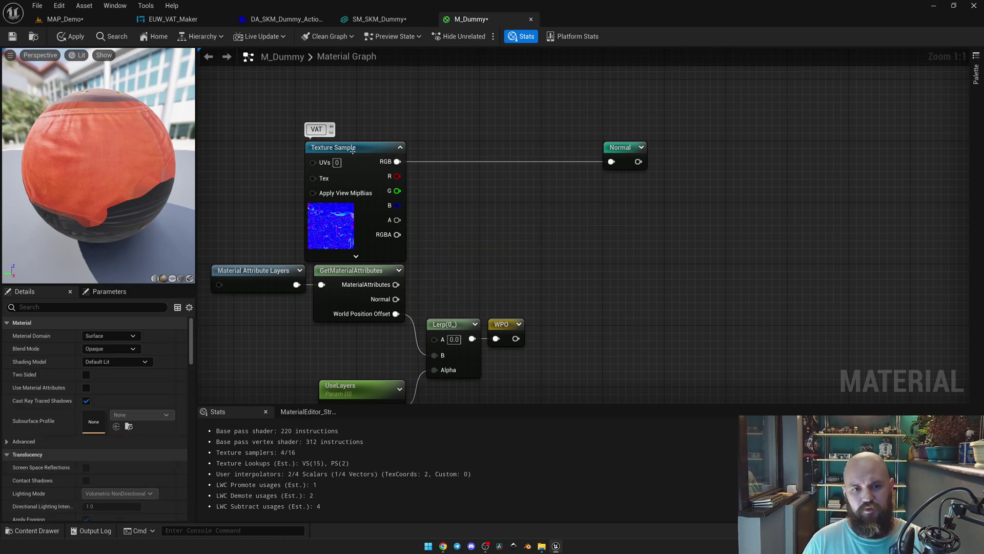
- Move the VAT Texture Sample next to the Normal reroute node and apply the changes to the M_Dummy material
{"action": "left_click", "coordinate": [359, 154]}
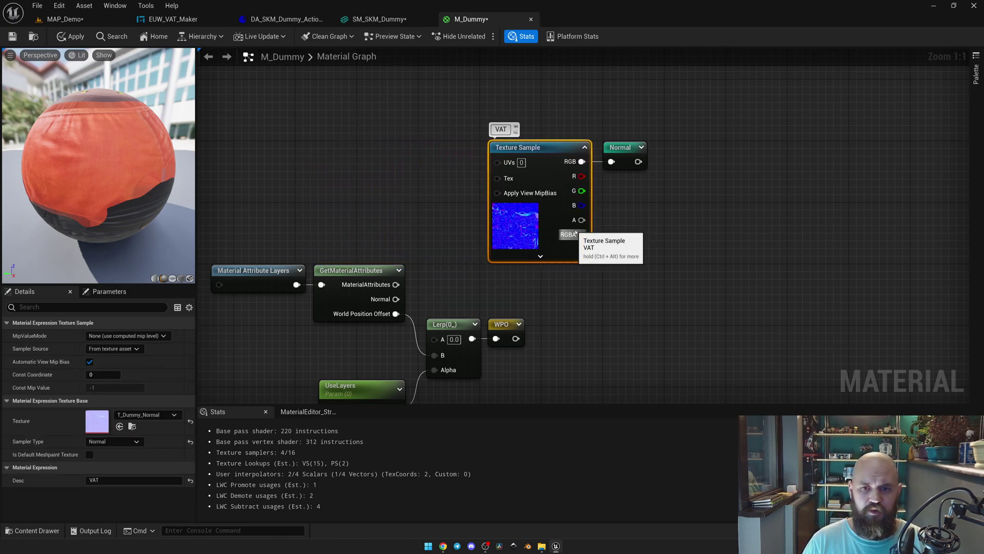
{"action": "left_click", "coordinate": [639, 266]}
{"action": "right_click_drag", "start_coordinate": [555, 349], "coordinate": [620, 175]}
{"action": "left_click_drag", "start_coordinate": [582, 234], "coordinate": [271, 84]}
{"action": "left_click", "coordinate": [359, 307]}
{"action": "right_click_drag", "start_coordinate": [359, 308], "coordinate": [640, 102]}
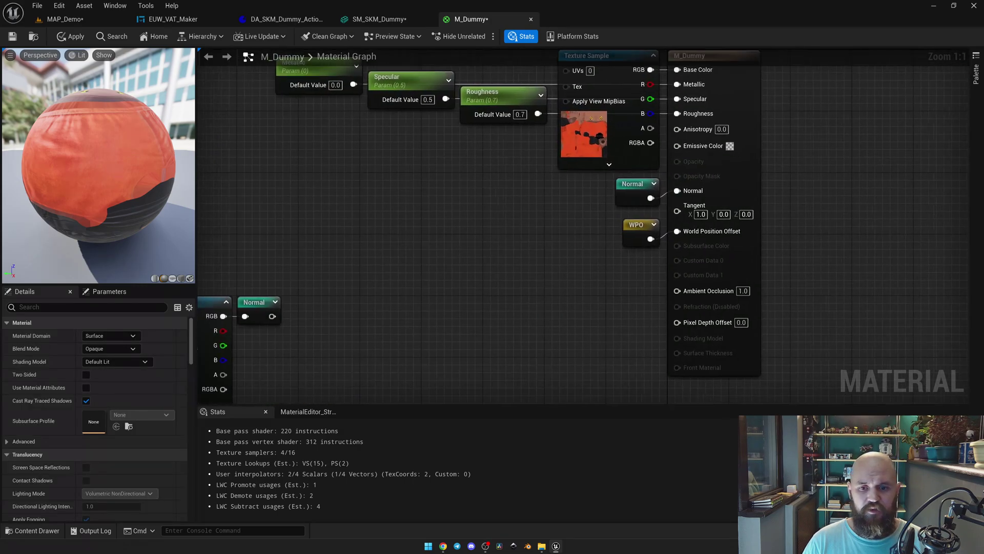
{"action": "right_click_drag", "start_coordinate": [359, 256], "coordinate": [740, 246]}
{"action": "left_click", "coordinate": [72, 37]}
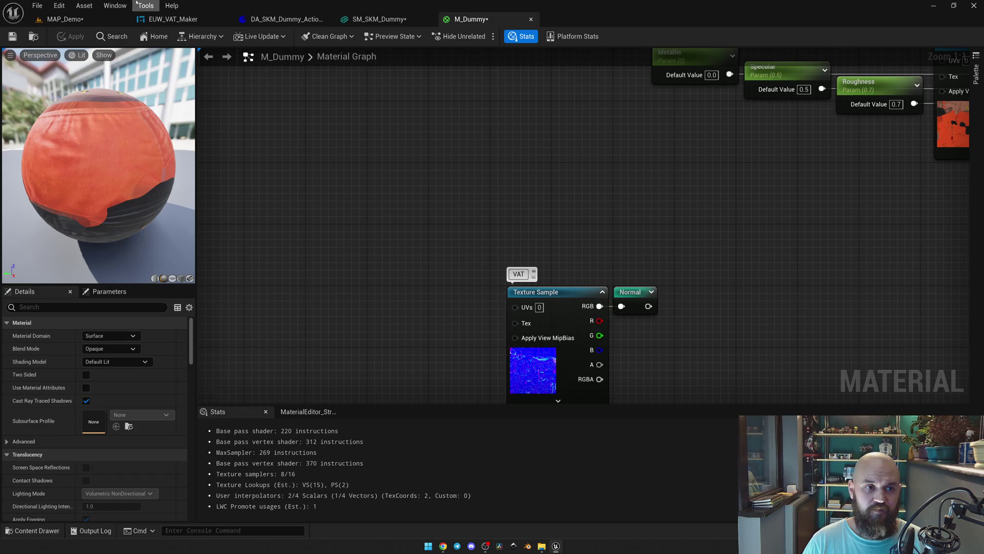
- Inspect the MAP_Demo crowd in the Nanite Clusters visualization and return the viewport to Lit
{"action": "left_click", "coordinate": [65, 18]}
{"action": "right_click_drag", "start_coordinate": [547, 240], "coordinate": [546, 239]}
{"action": "right_click_drag", "start_coordinate": [478, 109], "coordinate": [479, 110]}
{"action": "right_click_drag", "start_coordinate": [102, 71], "coordinate": [103, 71]}
{"action": "left_click", "coordinate": [90, 56]}
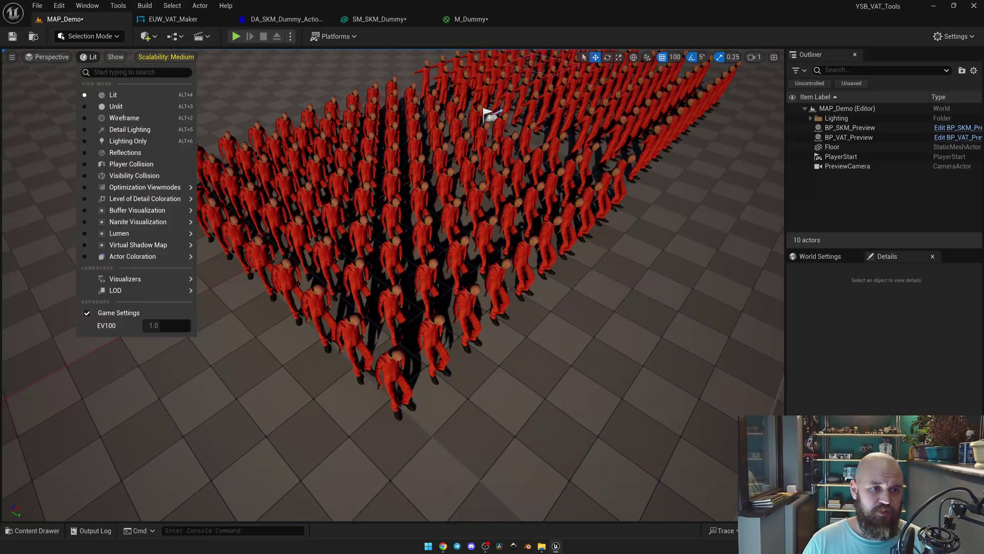
{"action": "mouse_move", "coordinate": [174, 222]}
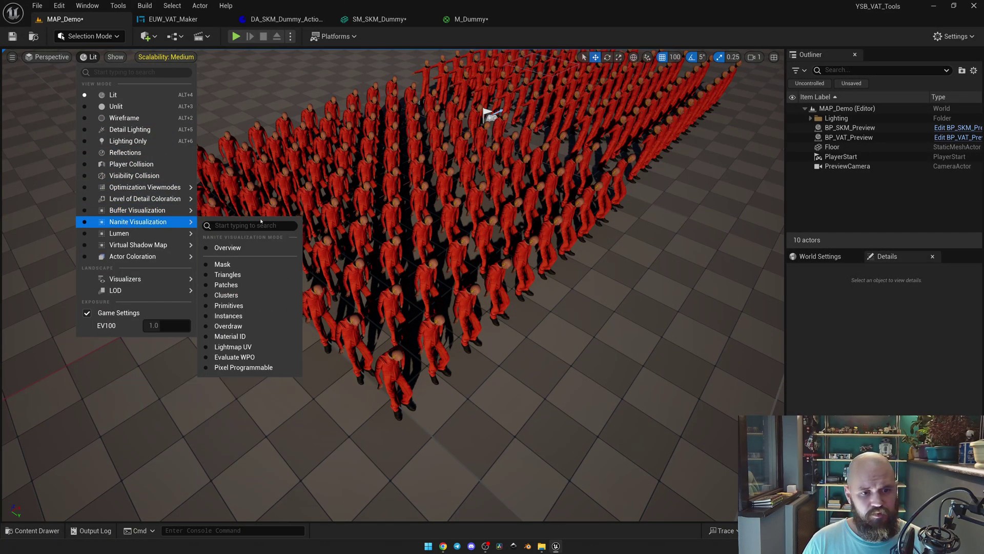
{"action": "left_click", "coordinate": [241, 295]}
{"action": "right_click_drag", "start_coordinate": [241, 296], "coordinate": [241, 297]}
{"action": "left_click", "coordinate": [98, 56]}
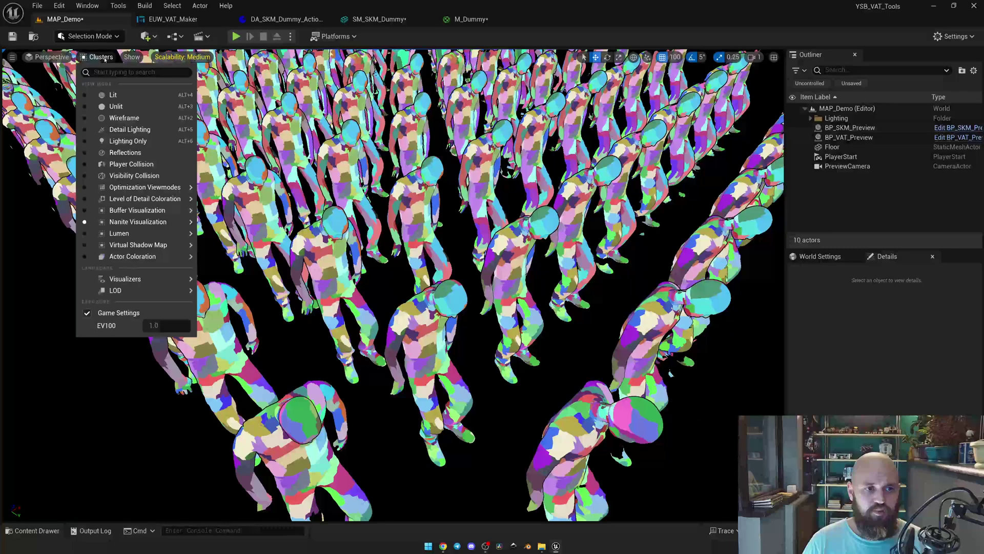
{"action": "left_click", "coordinate": [113, 96]}
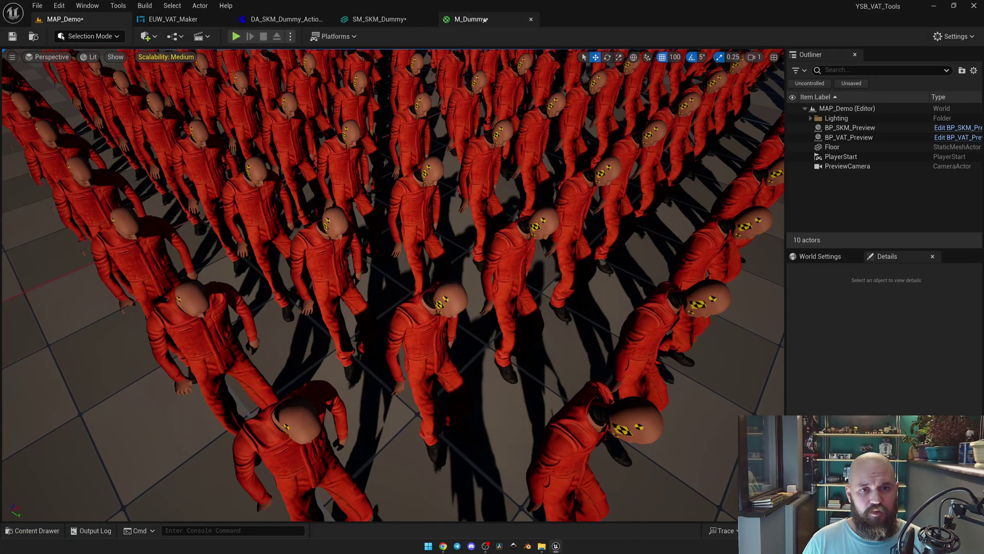
- Run the MAP_Demo level in the editor to watch the crowd animation, and stop the play session
{"action": "left_click", "coordinate": [236, 36]}
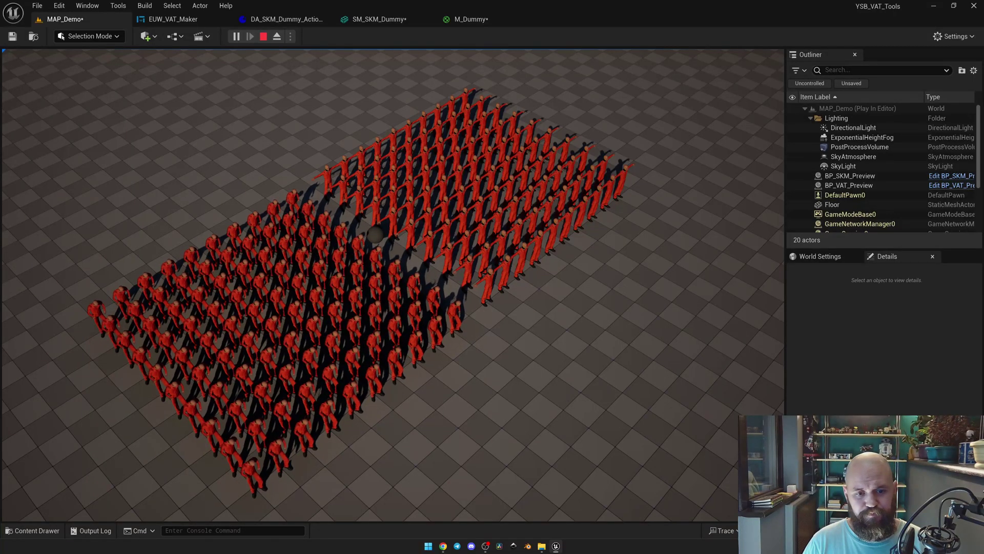
{"action": "key", "text": "Escape"}
{"action": "left_click_drag", "start_coordinate": [394, 337], "coordinate": [385, 309]}
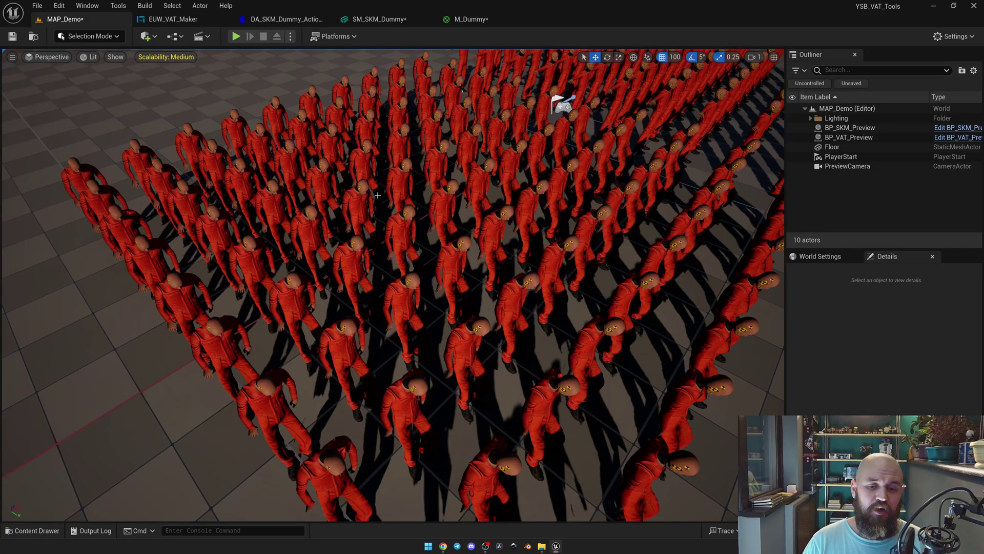
- Check the video page's Vertex Animation Manager plugin listing in Chrome, and return to Unreal Editor
{"action": "key", "text": "alt+Tab"}
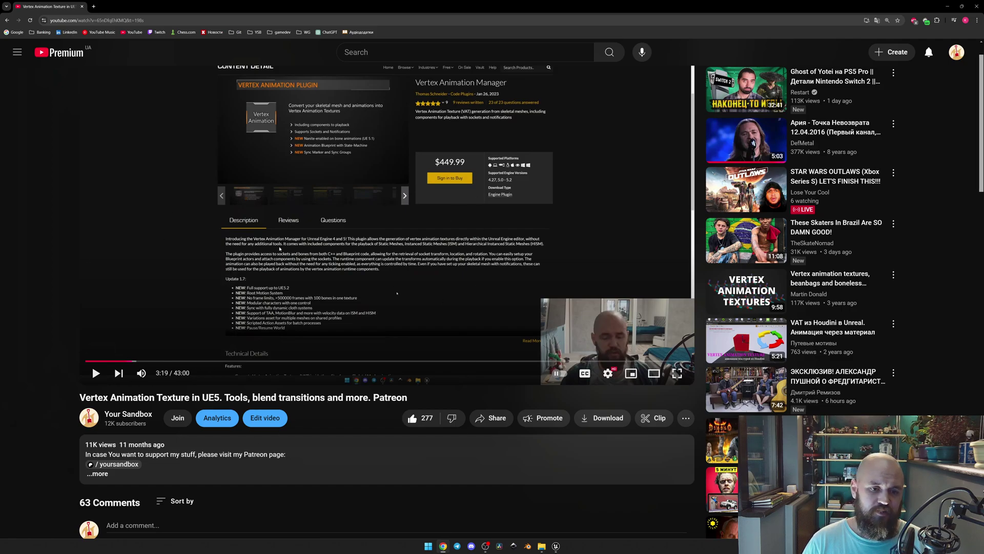
{"action": "key", "text": "alt+Tab"}
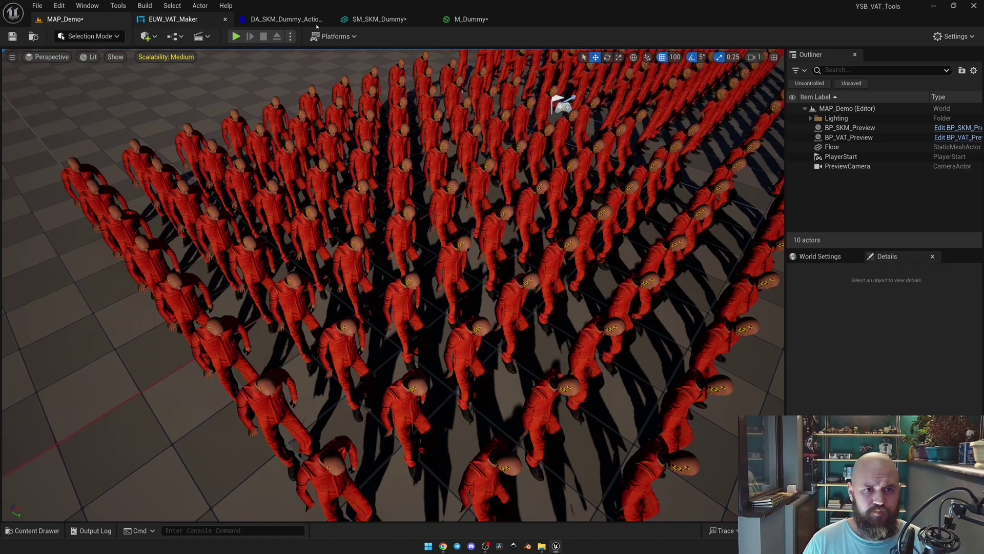
- Open the EUW_VAT_Maker widget and view the Output Log briefly before closing it
{"action": "left_click", "coordinate": [180, 19]}
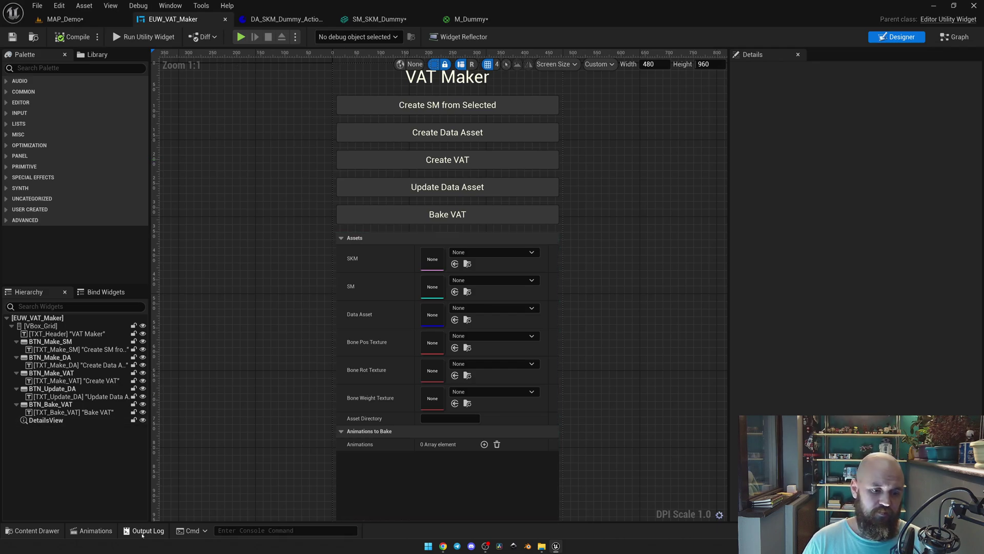
{"action": "left_click", "coordinate": [143, 530]}
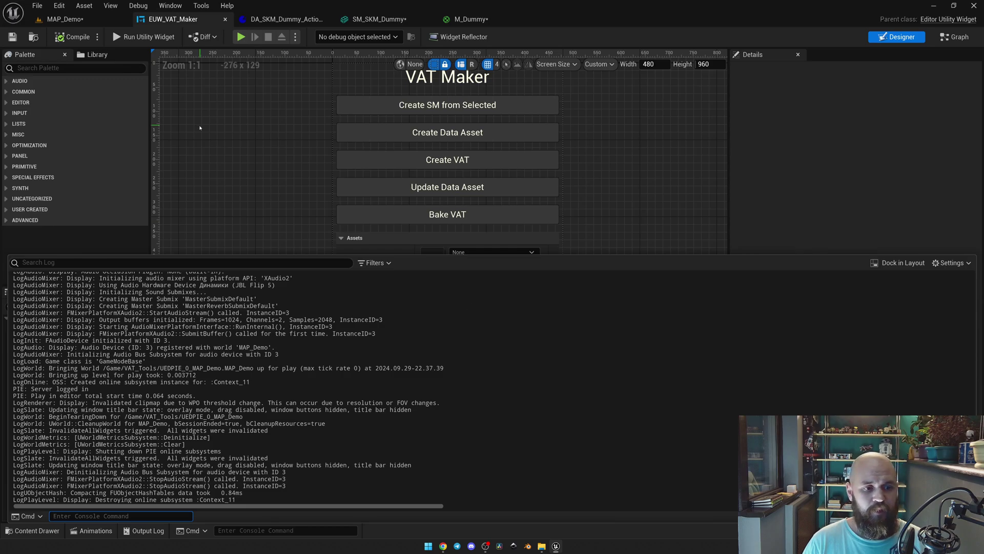
{"action": "left_click", "coordinate": [256, 221]}
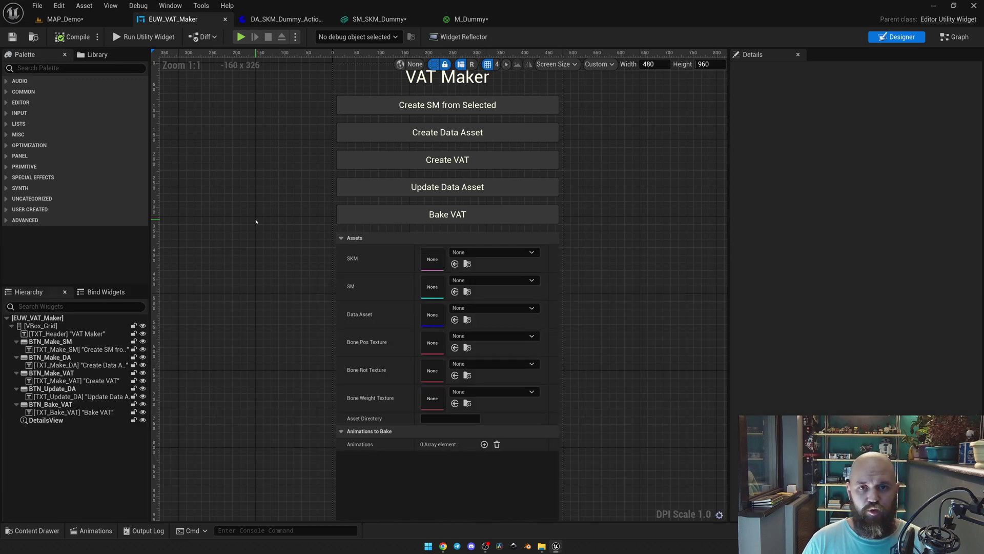
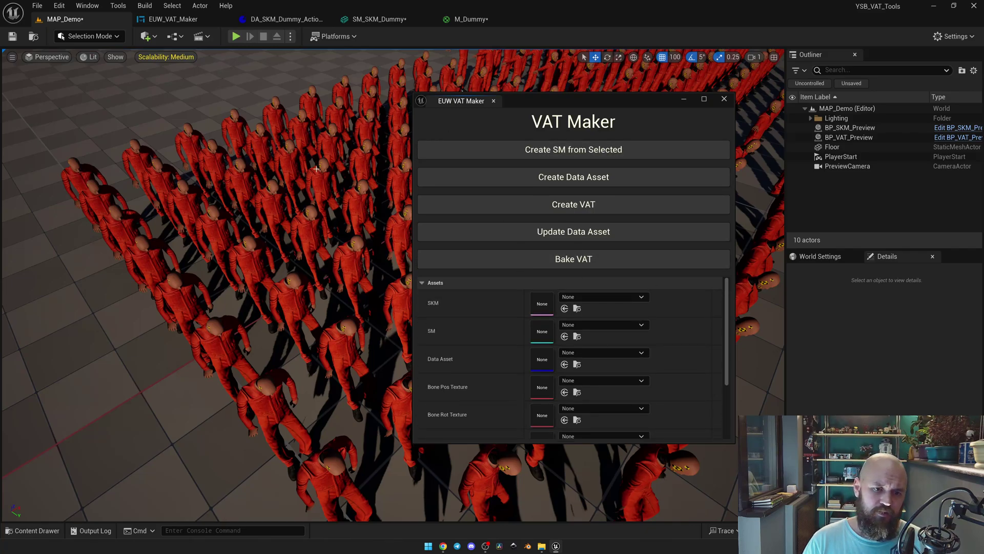
- Assign DA_SKM_Dummy_Actions as the Data Asset in VAT Maker
{"action": "left_click", "coordinate": [601, 353]}
{"action": "left_click", "coordinate": [630, 244]}
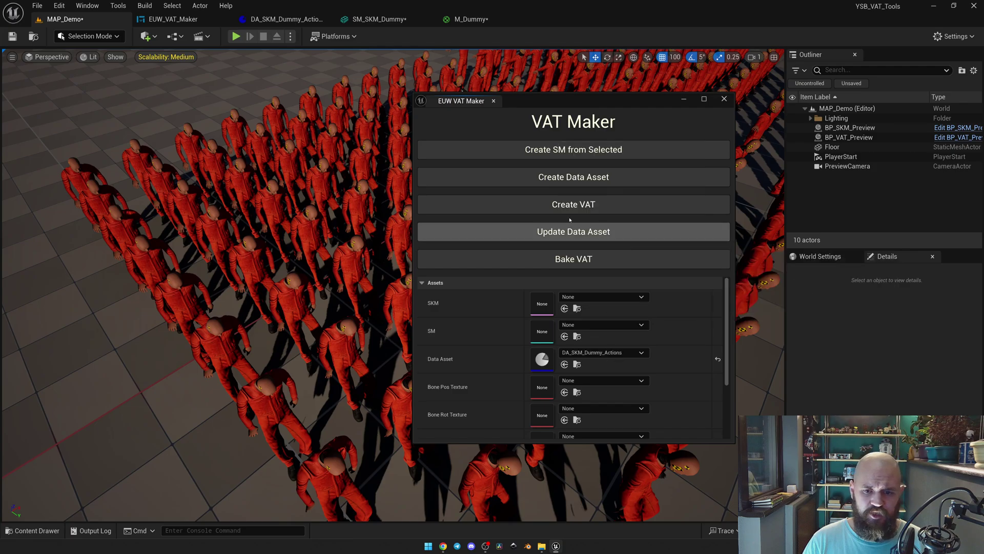
- In the DA_SKM_Dummy_Actions data asset, clear all Anim Sequences and add two empty elements
{"action": "left_click", "coordinate": [276, 20]}
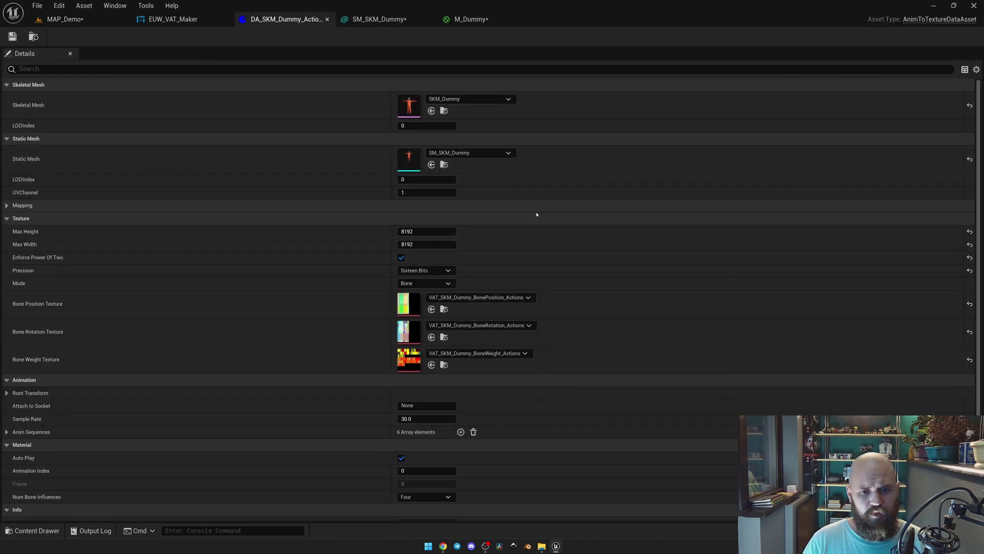
{"action": "scroll", "coordinate": [536, 213], "scroll_direction": "down", "scroll_amount": 4}
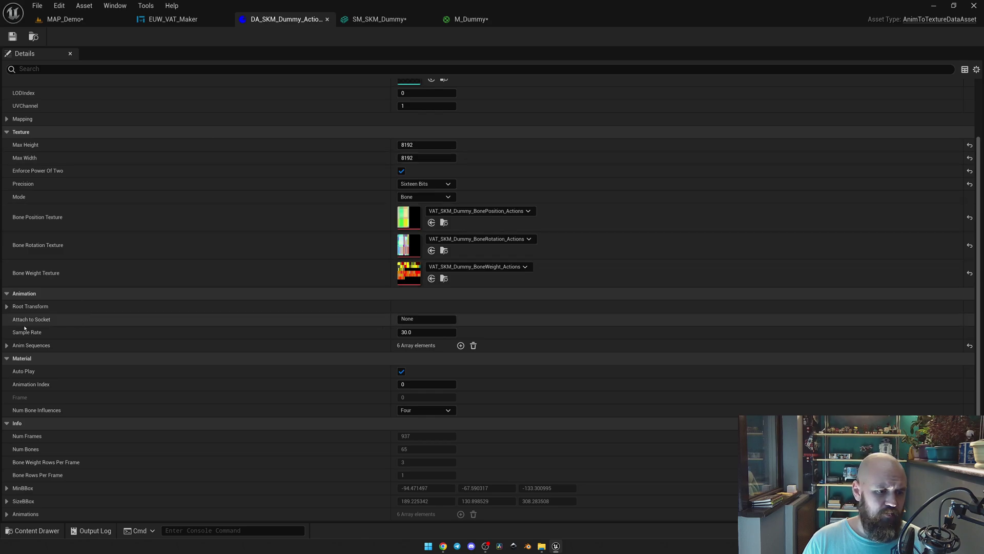
{"action": "left_click", "coordinate": [6, 345]}
{"action": "left_click", "coordinate": [473, 345]}
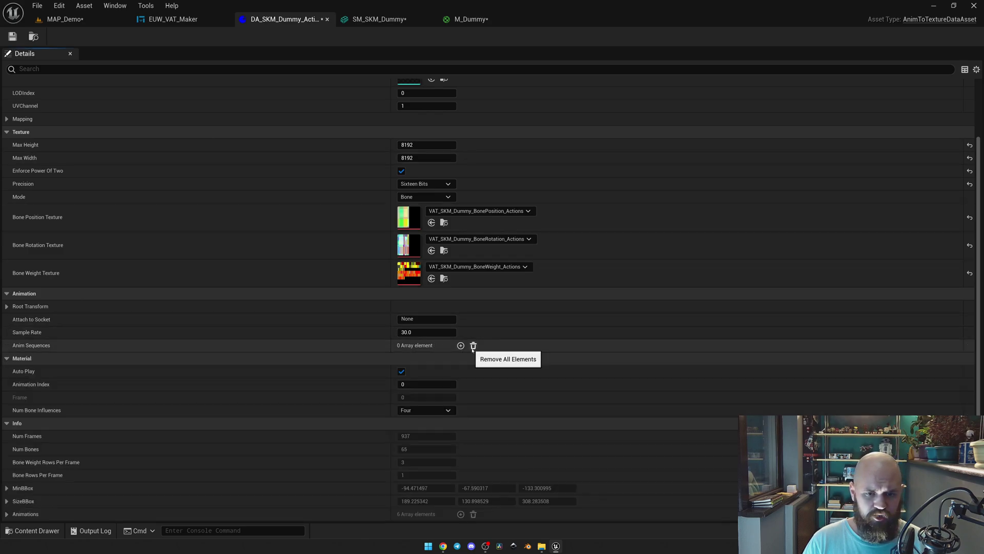
{"action": "left_click", "coordinate": [461, 345]}
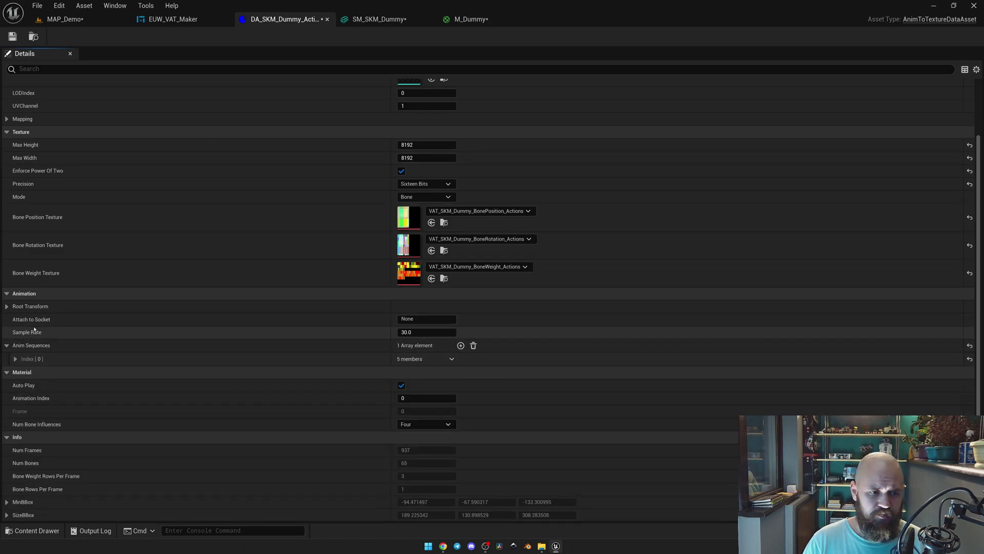
{"action": "left_click", "coordinate": [460, 345]}
- Assign AS_Dummy_Walk to Anim Sequences index 0 and AS_Dummy_Run to index 1
{"action": "left_click", "coordinate": [15, 358]}
{"action": "left_click", "coordinate": [15, 426]}
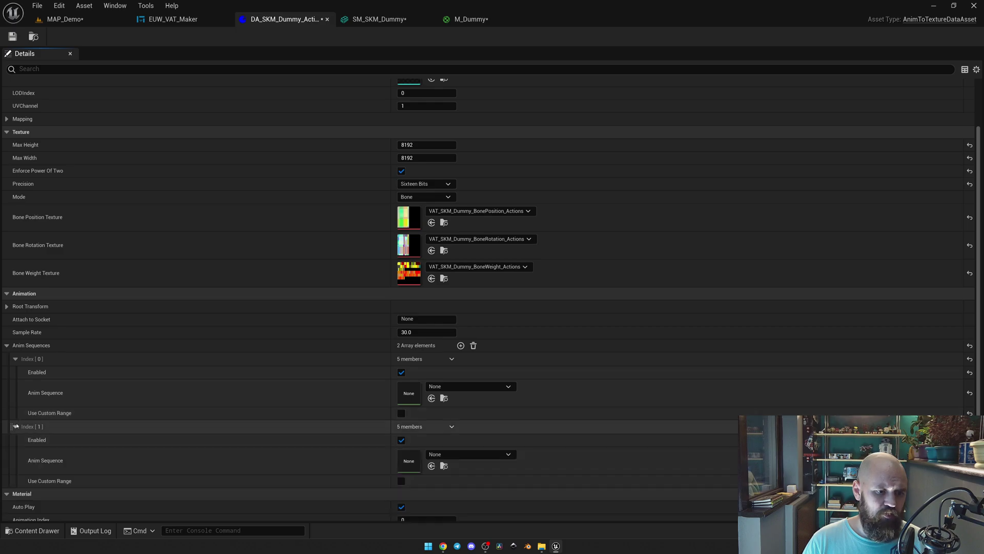
{"action": "left_click", "coordinate": [474, 387]}
{"action": "scroll", "coordinate": [498, 313], "scroll_direction": "down", "scroll_amount": 4}
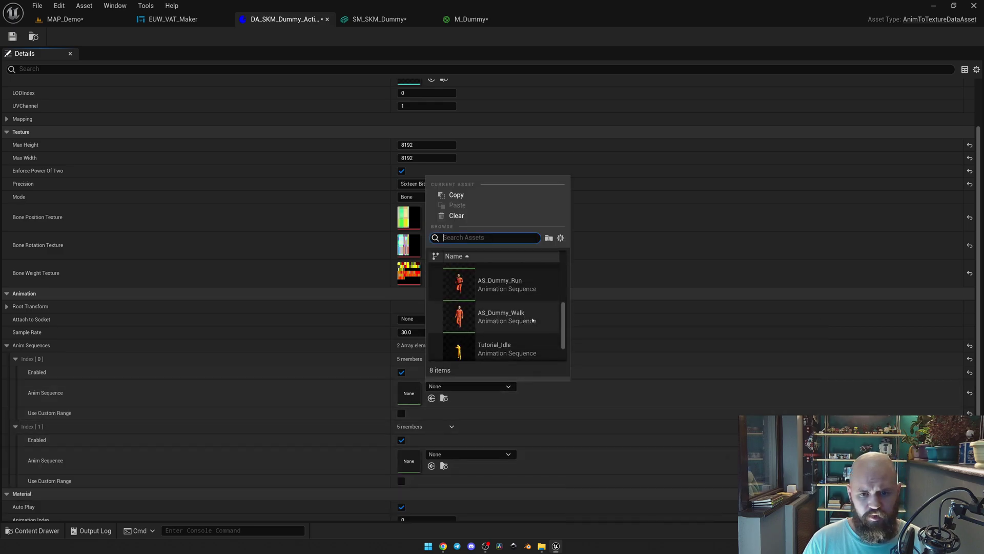
{"action": "left_click", "coordinate": [504, 314]}
{"action": "left_click", "coordinate": [469, 454]}
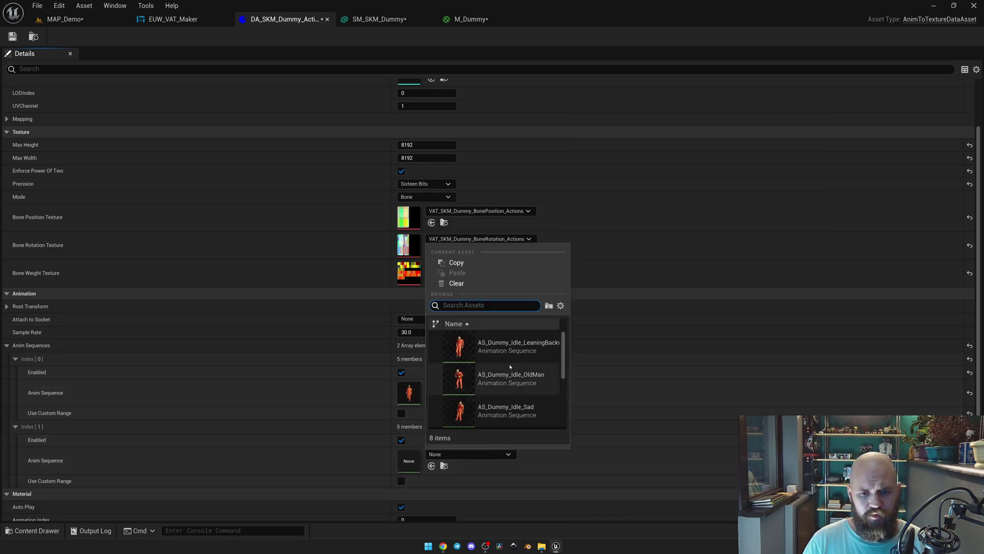
{"action": "scroll", "coordinate": [510, 364], "scroll_direction": "down", "scroll_amount": 2}
{"action": "left_click", "coordinate": [505, 384]}
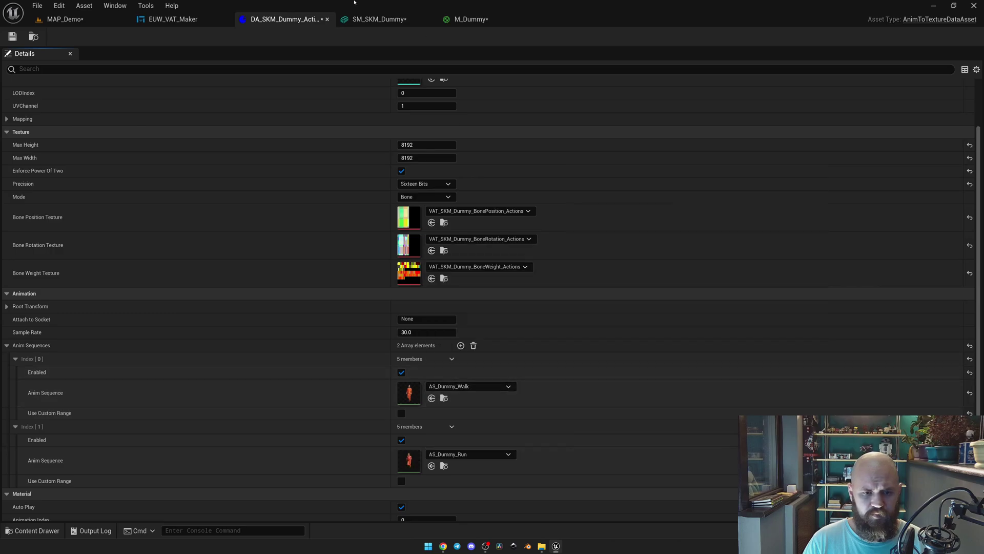
- Bake the VAT from VAT Maker in MAP_Demo using the edited data asset, and inspect the crowd
{"action": "left_click", "coordinate": [62, 19]}
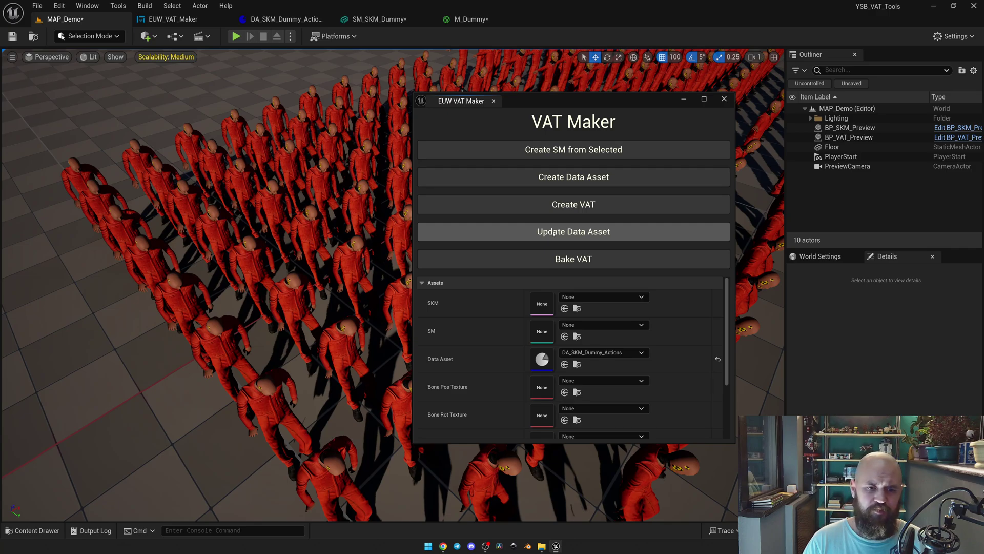
{"action": "left_click", "coordinate": [546, 258]}
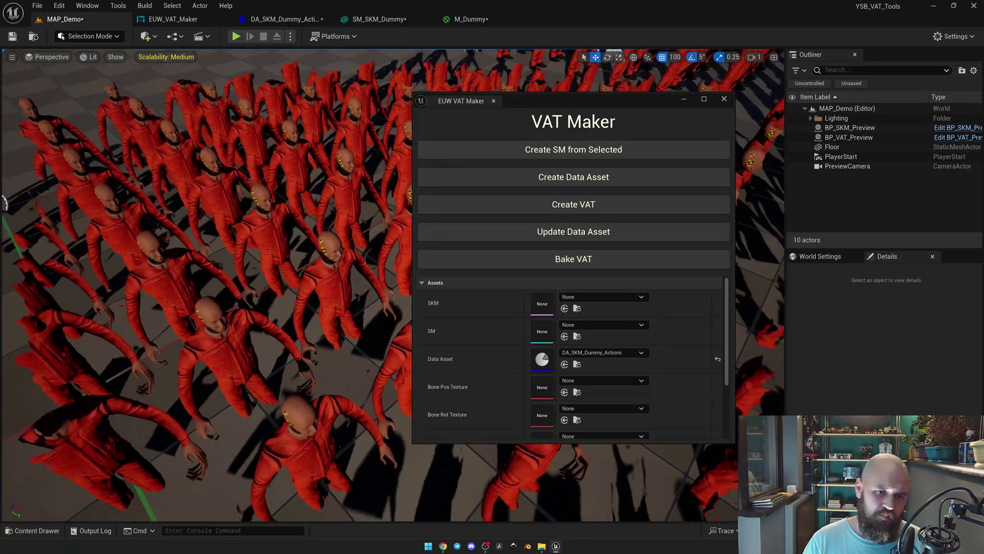
{"action": "scroll", "coordinate": [221, 320], "scroll_direction": "up", "scroll_amount": 3}
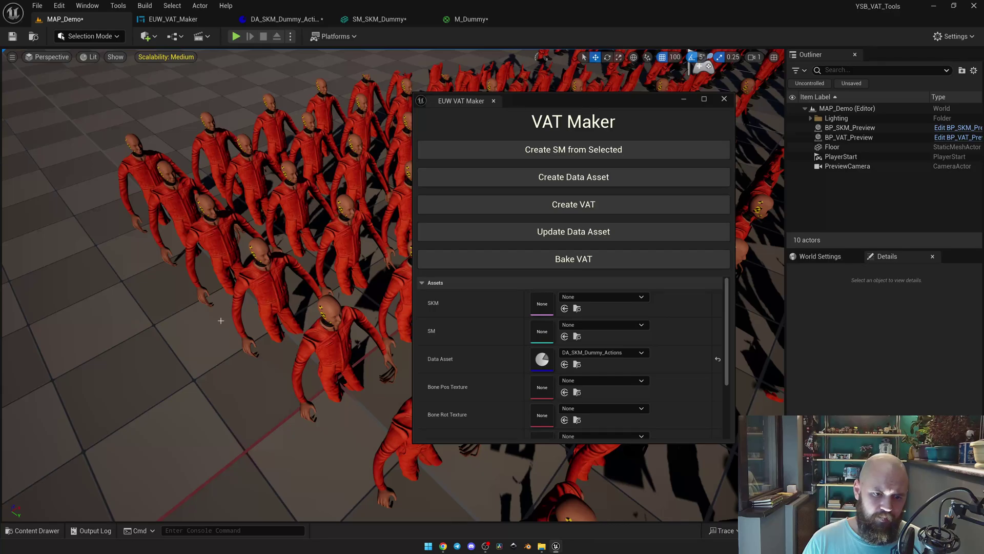
{"action": "scroll", "coordinate": [292, 318], "scroll_direction": "down", "scroll_amount": 3}
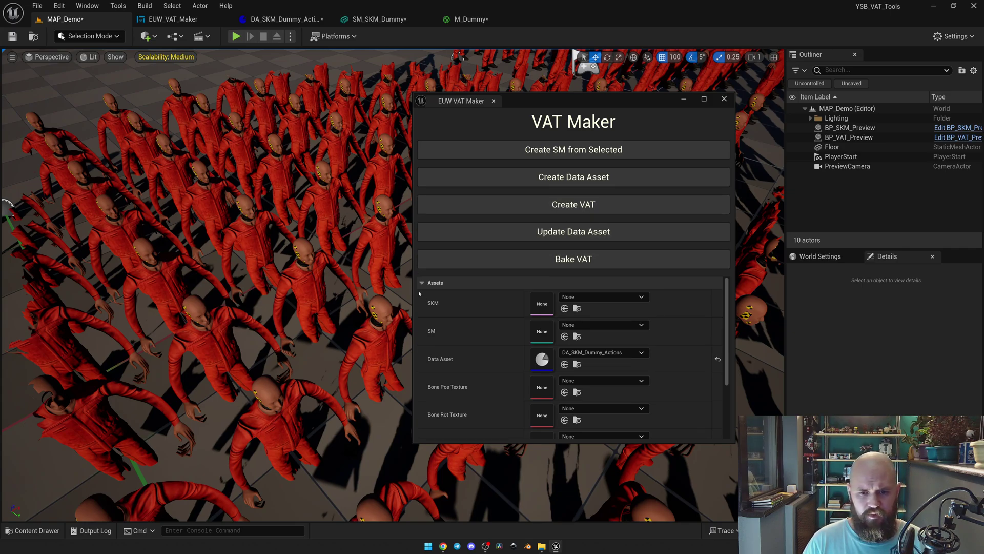
- Assign SKM_Dummy as the SKM and SM_SKM_Dummy as the SM in VAT Maker, and bake the VAT again
{"action": "left_click", "coordinate": [581, 298]}
{"action": "left_click", "coordinate": [629, 470]}
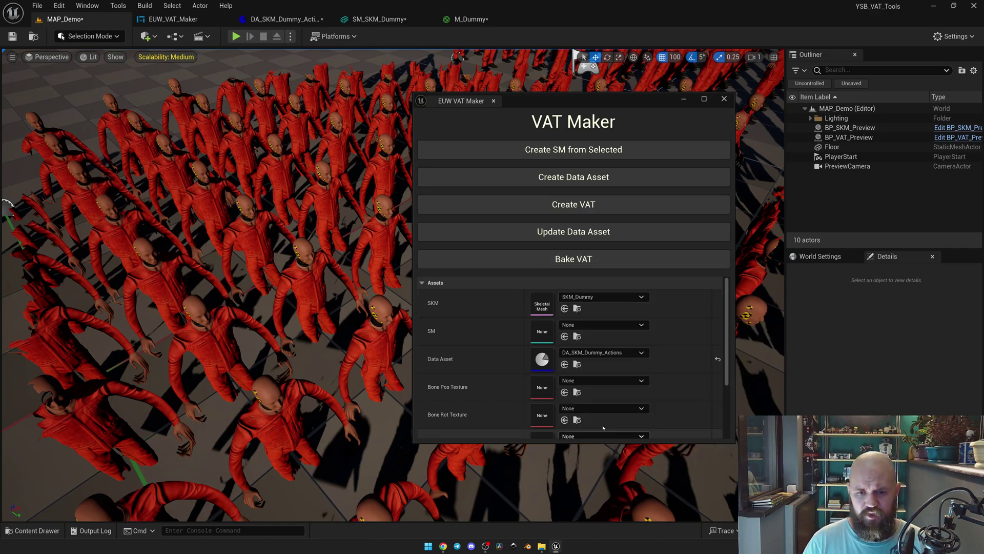
{"action": "left_click", "coordinate": [605, 325]}
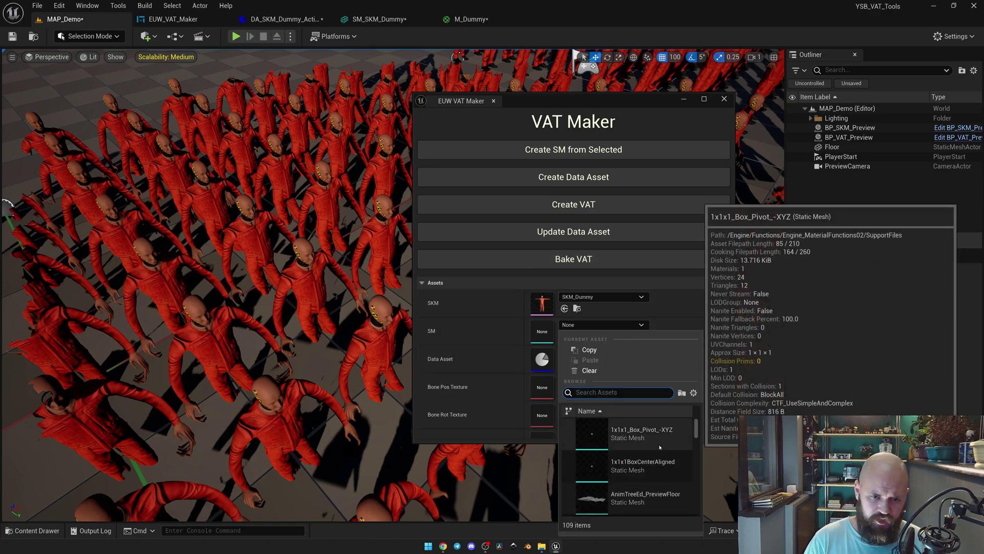
{"action": "type", "text": "dummy"}
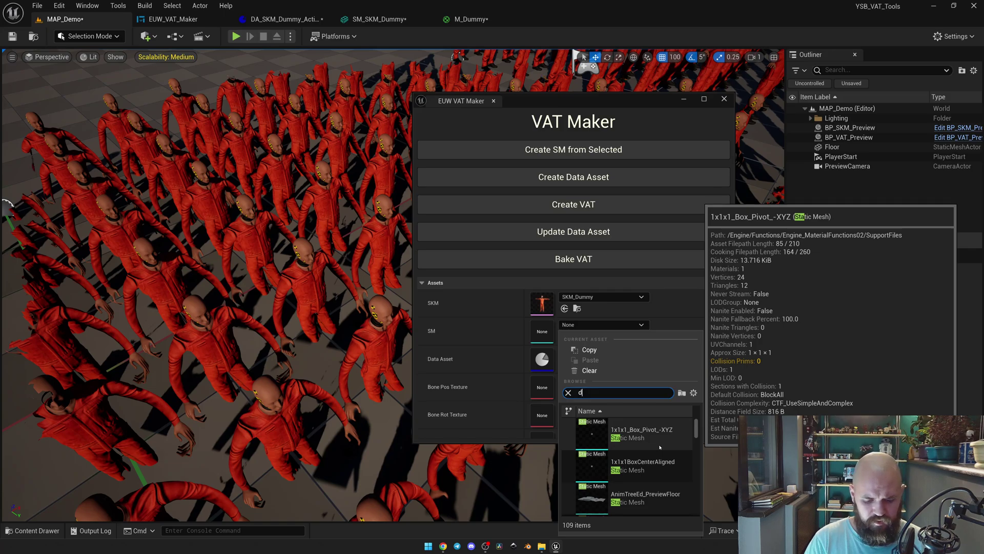
{"action": "left_click", "coordinate": [646, 436]}
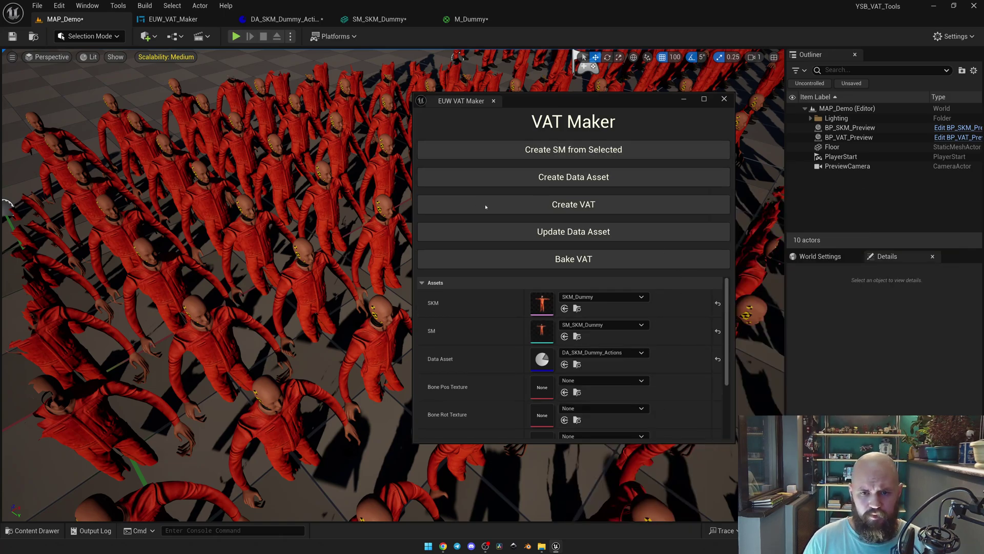
{"action": "left_click", "coordinate": [569, 260]}
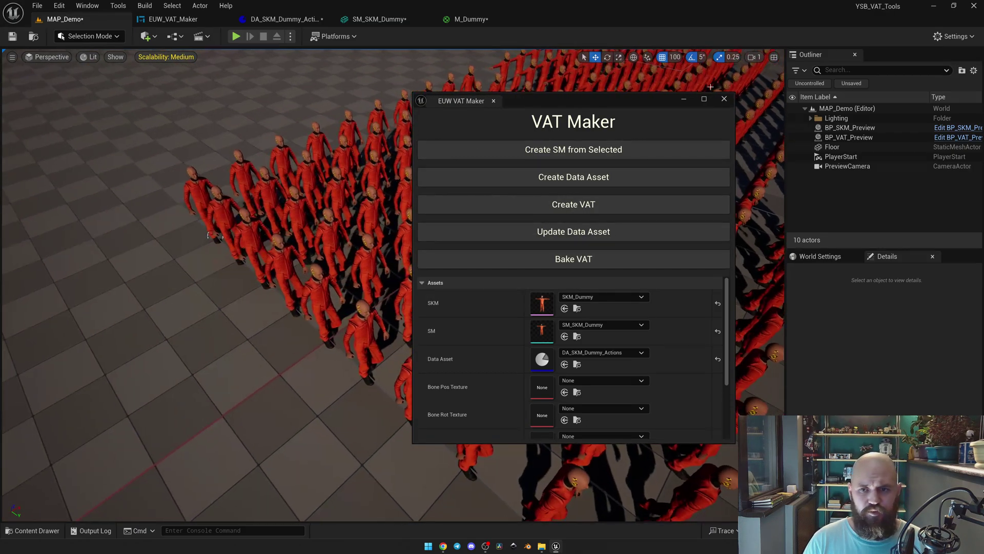
- Close VAT Maker, play MAP_Demo to watch the rebaked crowd animation, stop the session, and inspect the crowd up close
{"action": "left_click", "coordinate": [724, 98]}
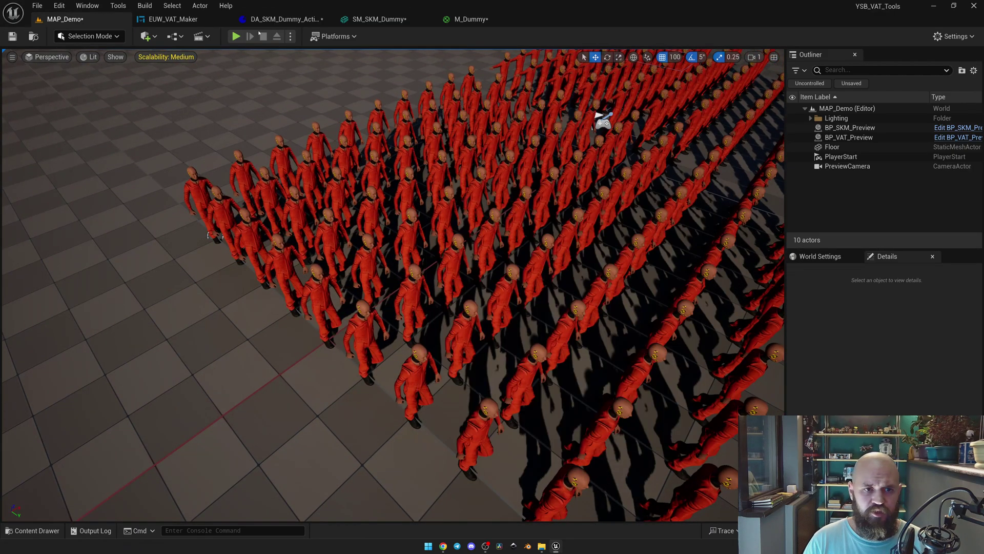
{"action": "left_click", "coordinate": [235, 36]}
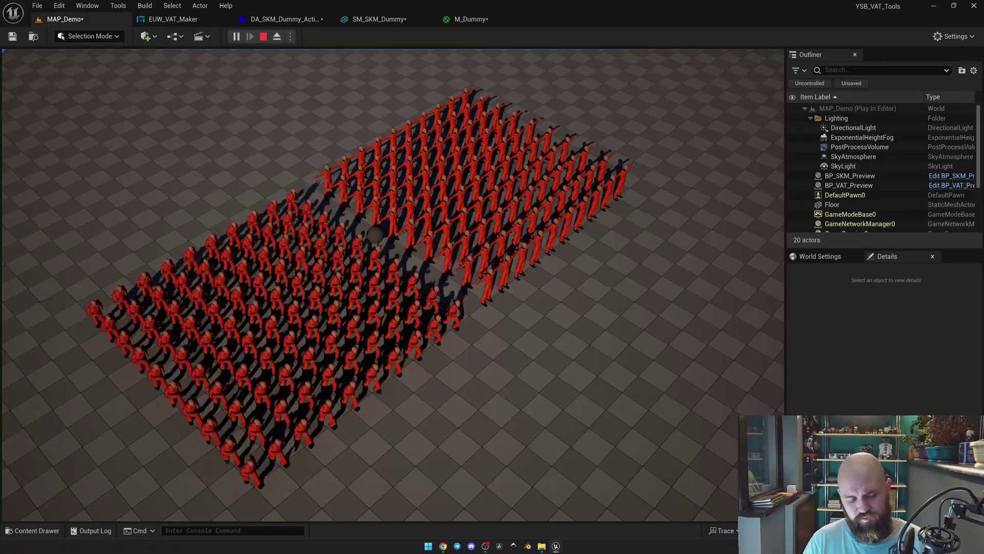
{"action": "key", "text": "Escape"}
{"action": "scroll", "coordinate": [393, 285], "scroll_direction": "up", "scroll_amount": 10}
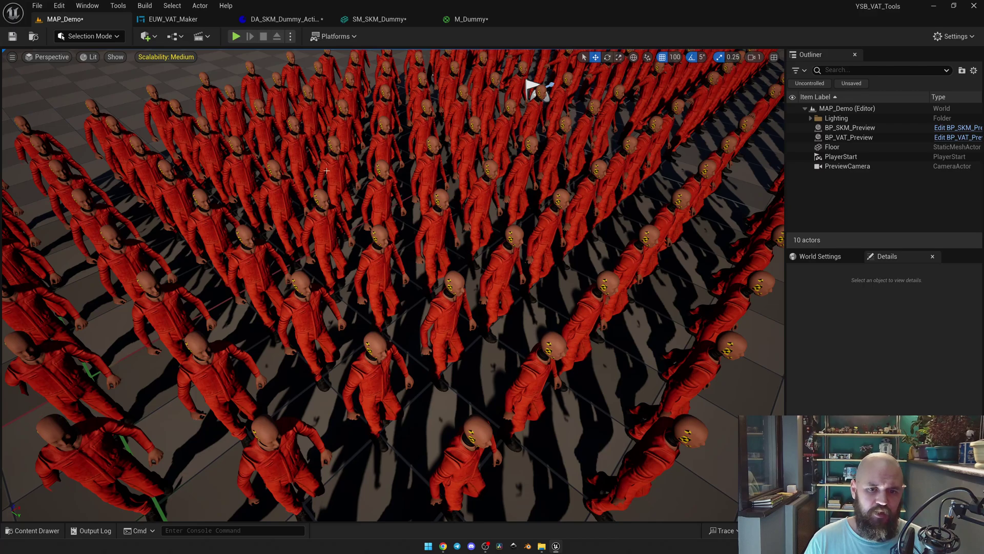
{"action": "scroll", "coordinate": [364, 192], "scroll_direction": "down", "scroll_amount": 8}
{"action": "scroll", "coordinate": [364, 192], "scroll_direction": "down", "scroll_amount": 5}
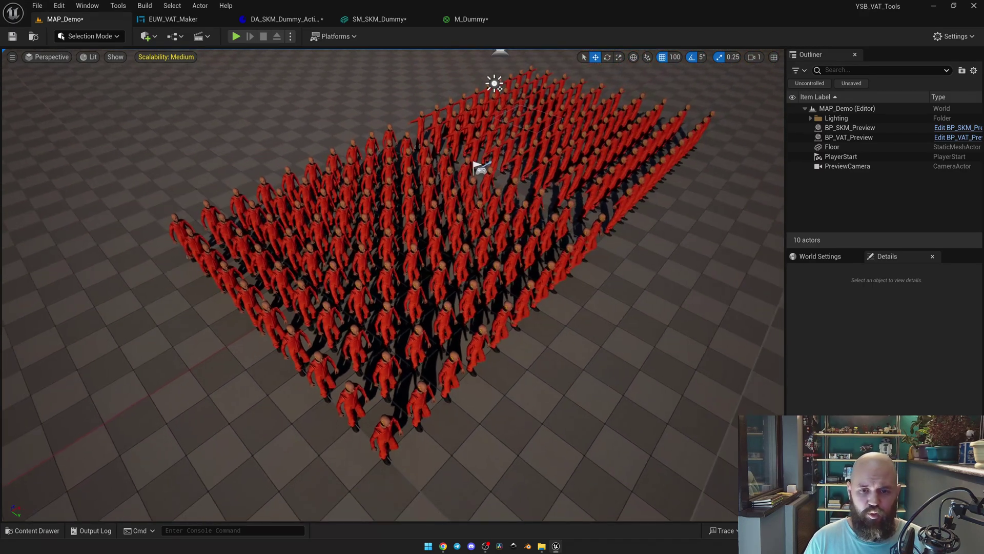